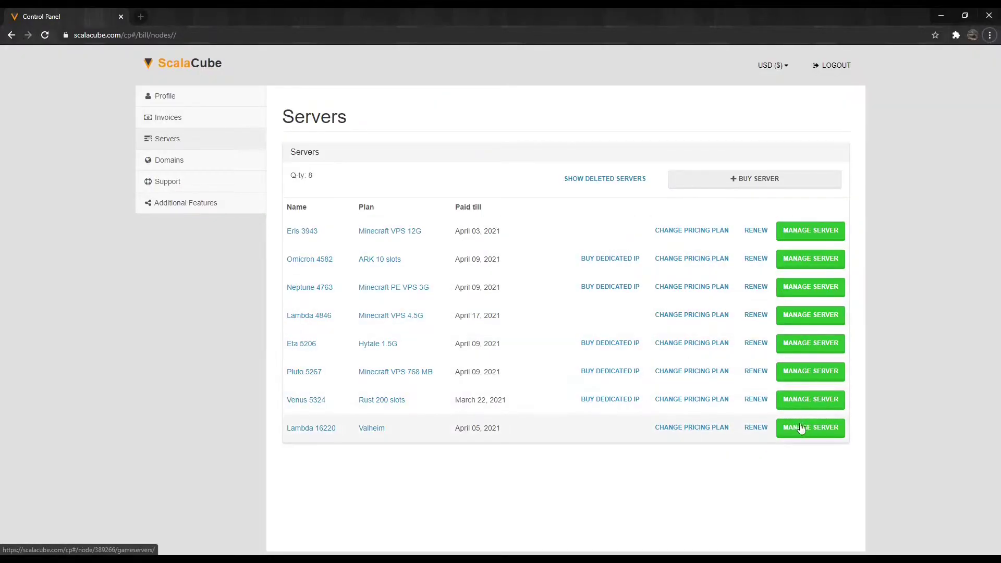
Step: Turn off the Valheim server from its management page and confirm the shutdown
{"action": "left_click", "coordinate": [810, 427]}
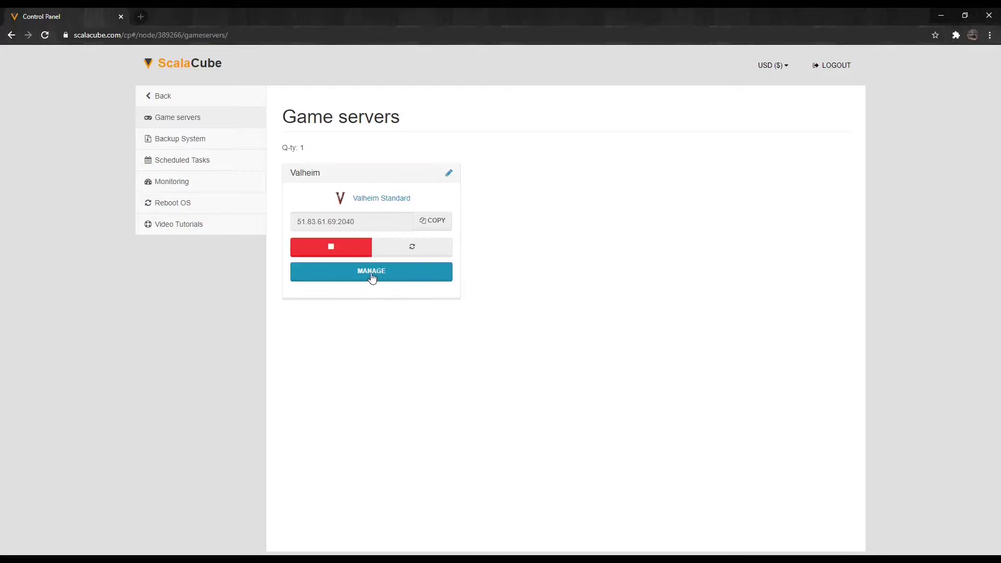
{"action": "left_click", "coordinate": [371, 272]}
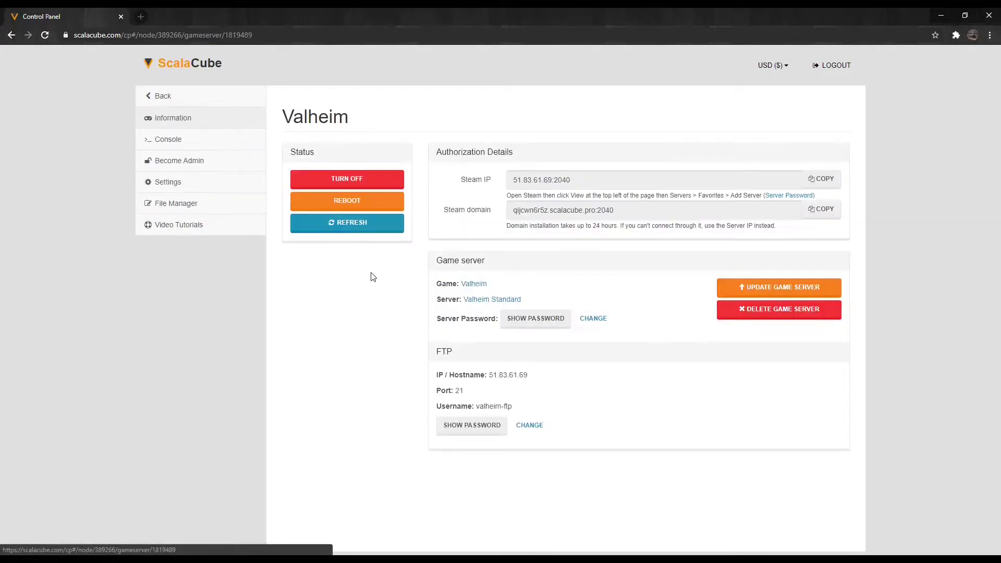
{"action": "left_click", "coordinate": [346, 179]}
{"action": "left_click", "coordinate": [403, 195]}
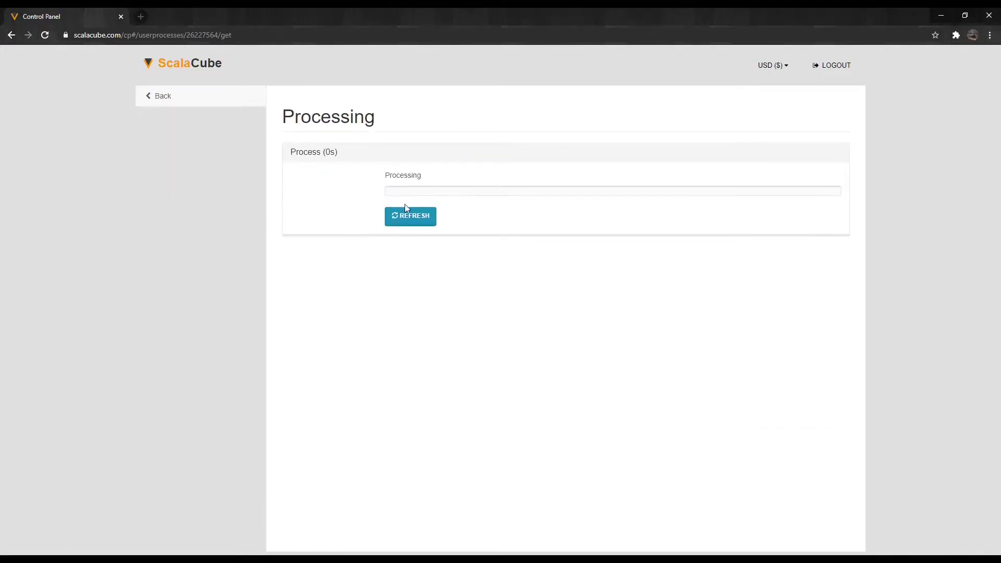
Step: Refresh the server status, then browse the remote pane to /ValheimConfig/unity3d/IronGate/Valheim
{"action": "left_click", "coordinate": [414, 217]}
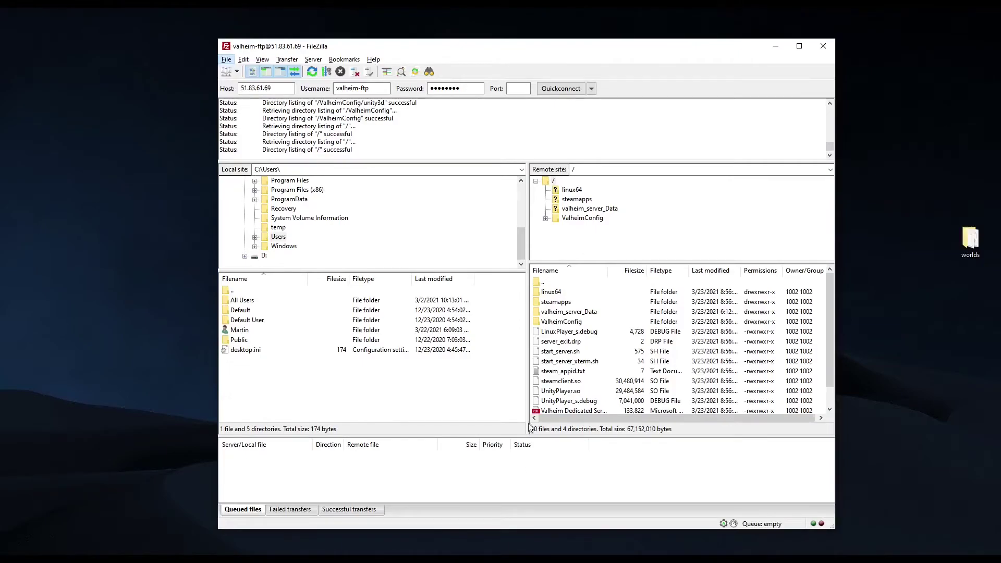
{"action": "double_click", "coordinate": [560, 322]}
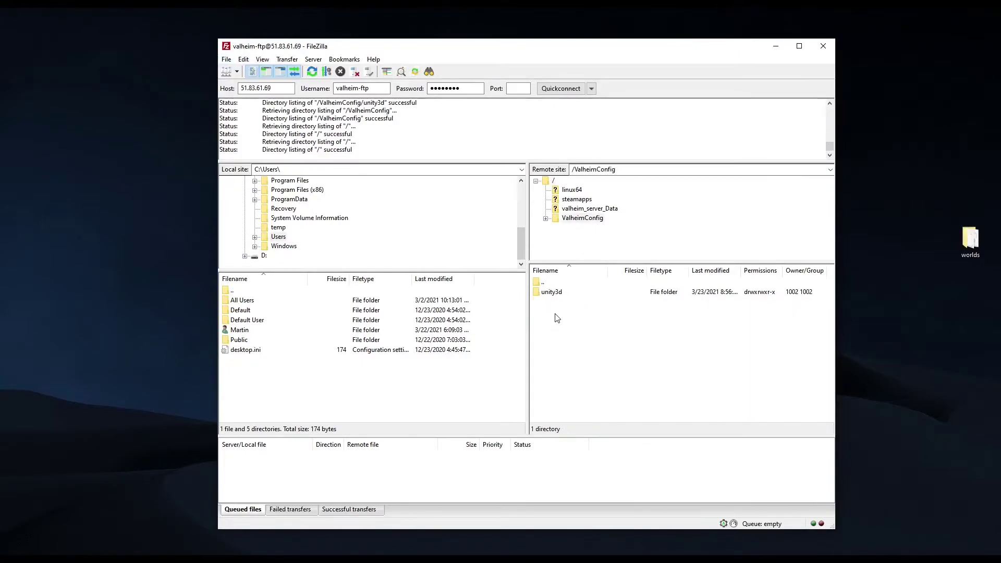
{"action": "double_click", "coordinate": [550, 292]}
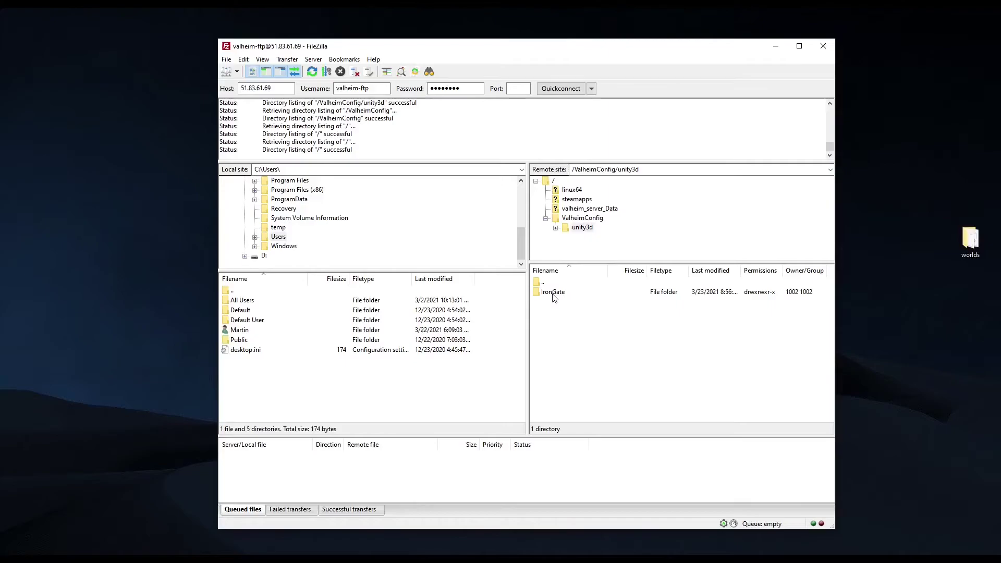
{"action": "double_click", "coordinate": [553, 292]}
{"action": "double_click", "coordinate": [552, 291]}
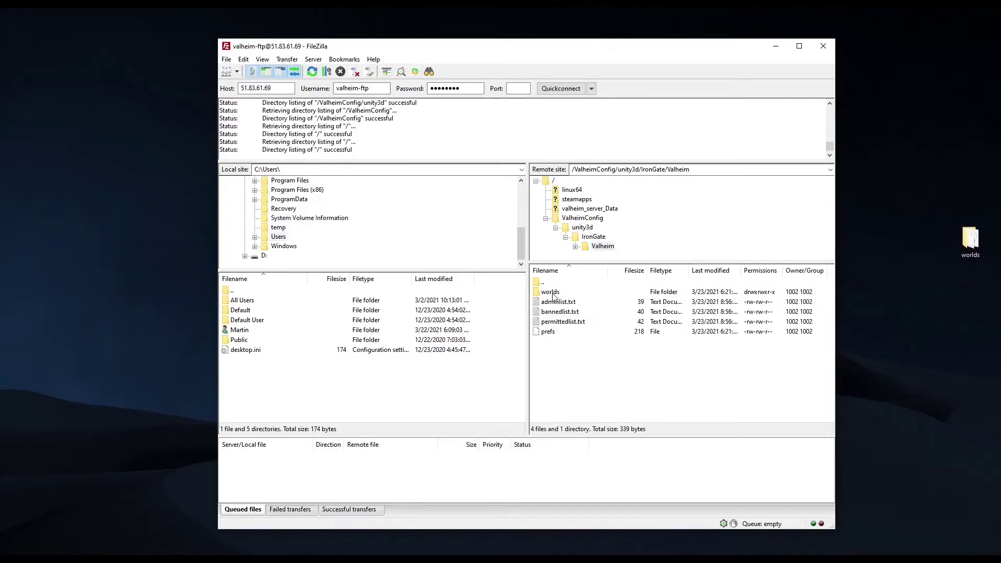
Step: Delete the server's worlds folder, upload the desktop worlds folder, and open it to check
{"action": "left_click", "coordinate": [551, 292]}
{"action": "right_click", "coordinate": [552, 292]}
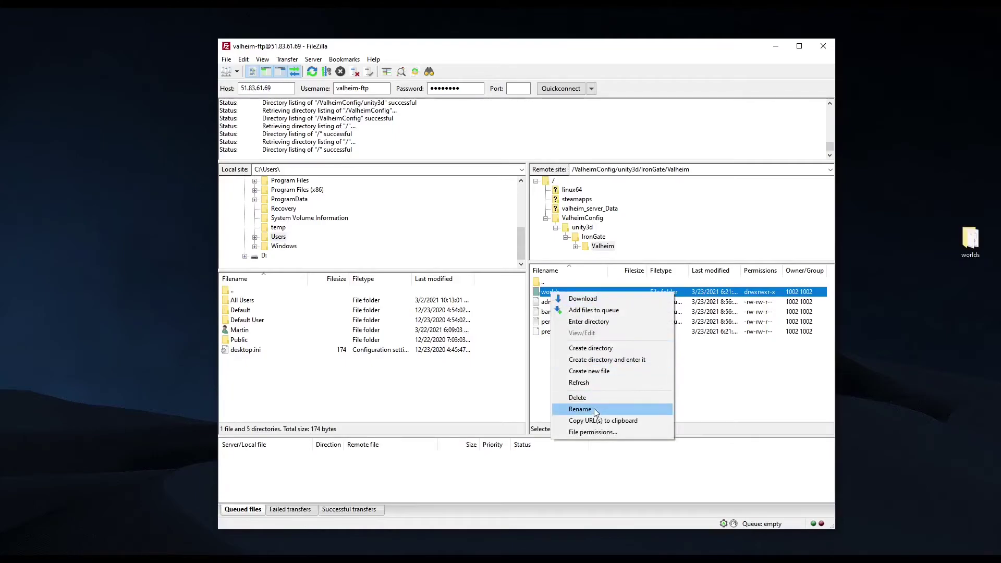
{"action": "left_click", "coordinate": [575, 397]}
{"action": "left_click", "coordinate": [554, 287]}
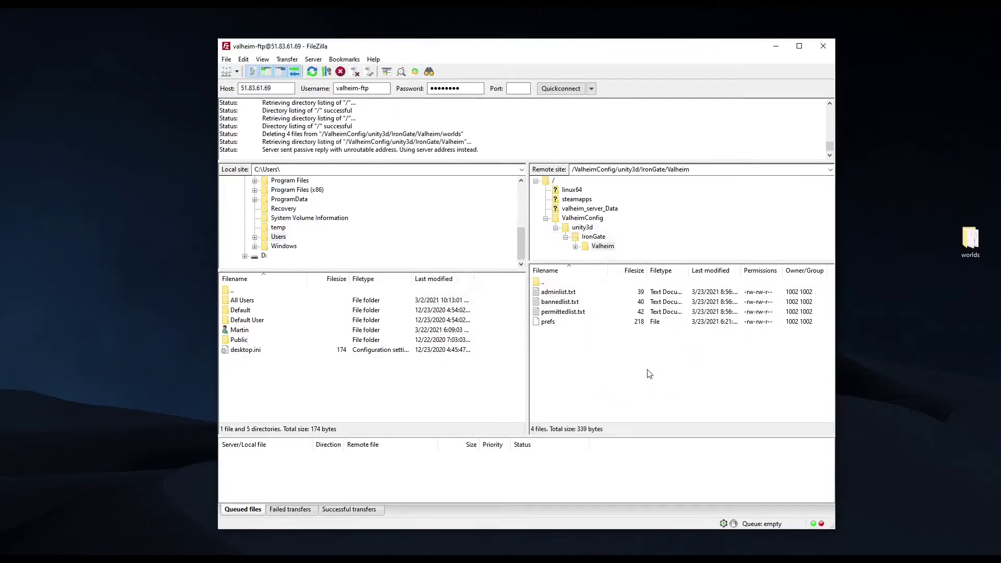
{"action": "left_click_drag", "start_coordinate": [970, 239], "coordinate": [751, 369]}
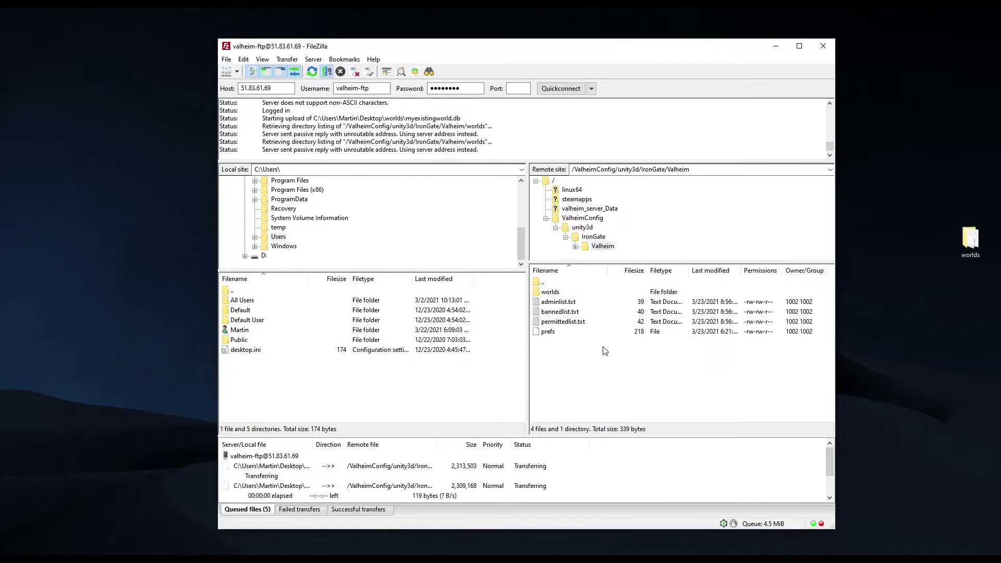
{"action": "double_click", "coordinate": [551, 292]}
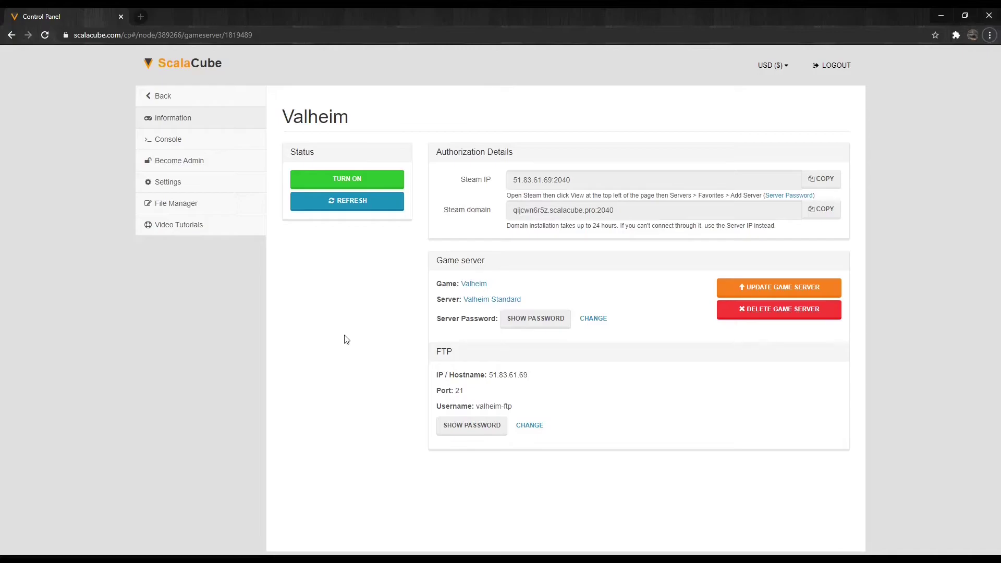
Step: Change the Map name setting to myexistingworld and save
{"action": "left_click", "coordinate": [164, 181]}
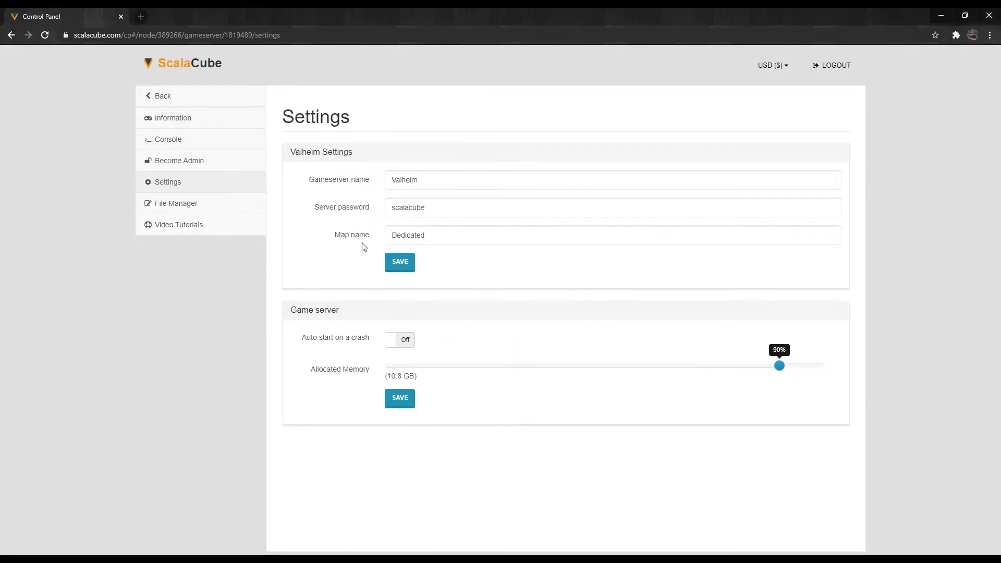
{"action": "left_click", "coordinate": [444, 235]}
{"action": "key", "text": "ctrl+a"}
{"action": "type", "text": "myexistingworld"}
{"action": "left_click", "coordinate": [399, 263]}
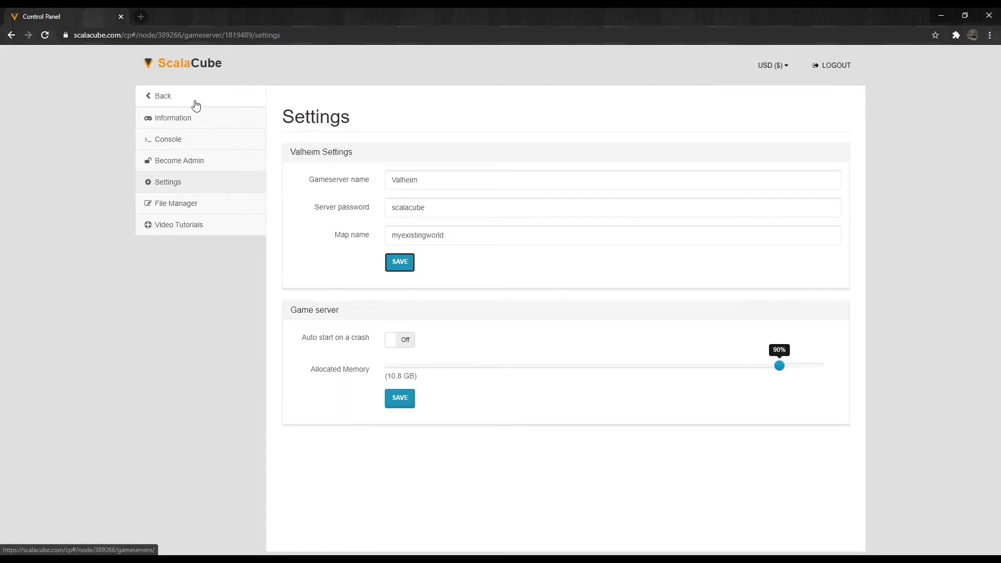
Step: Turn the Valheim server back on, confirm, and refresh until it is running
{"action": "left_click", "coordinate": [162, 96]}
{"action": "left_click", "coordinate": [372, 271]}
{"action": "left_click", "coordinate": [329, 246]}
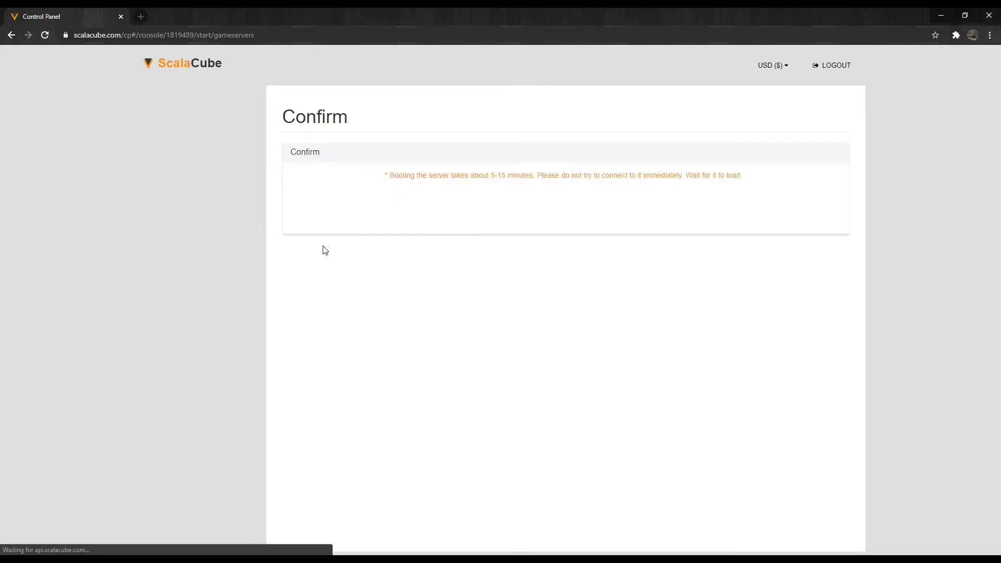
{"action": "left_click", "coordinate": [405, 194]}
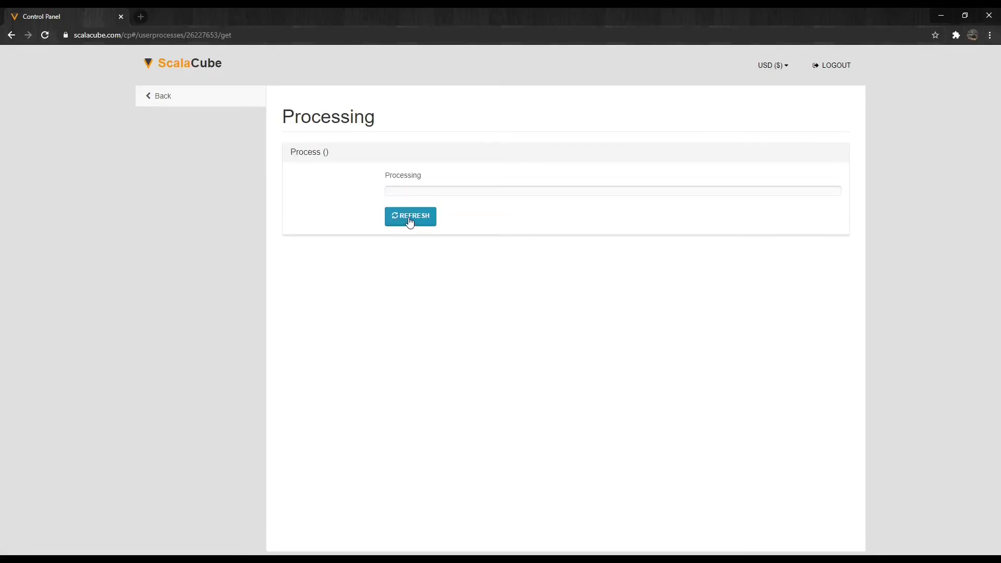
{"action": "left_click", "coordinate": [409, 218]}
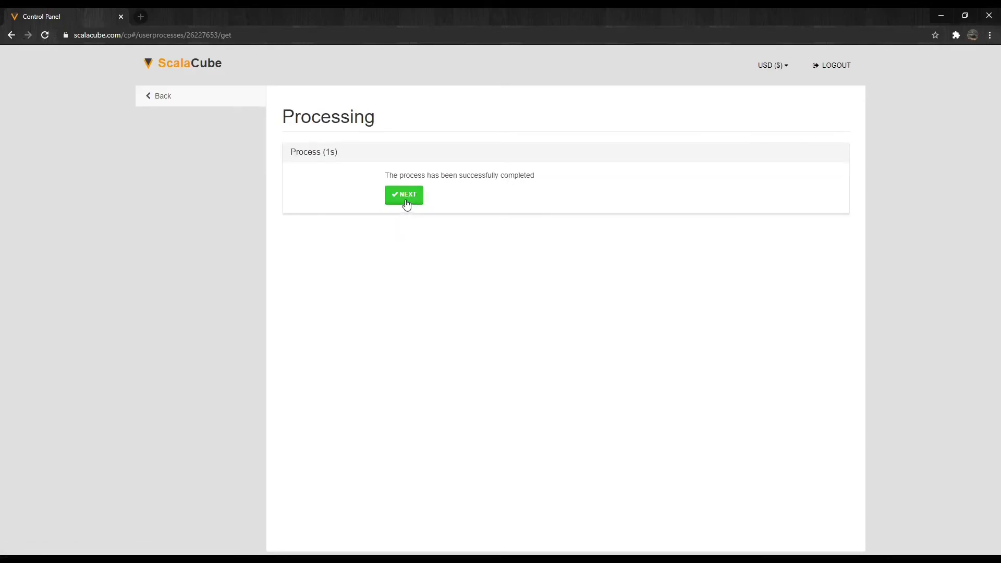
{"action": "left_click", "coordinate": [405, 196]}
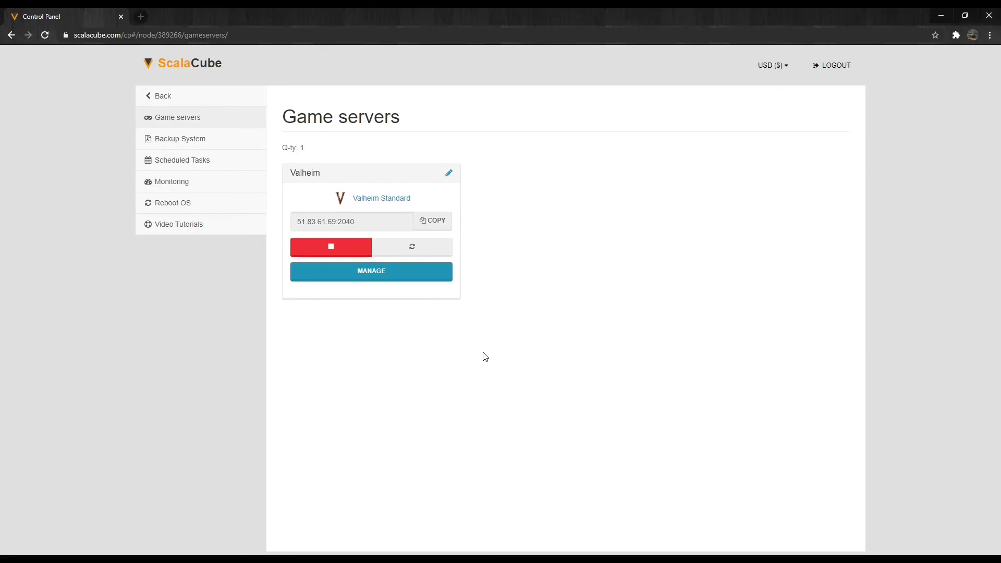